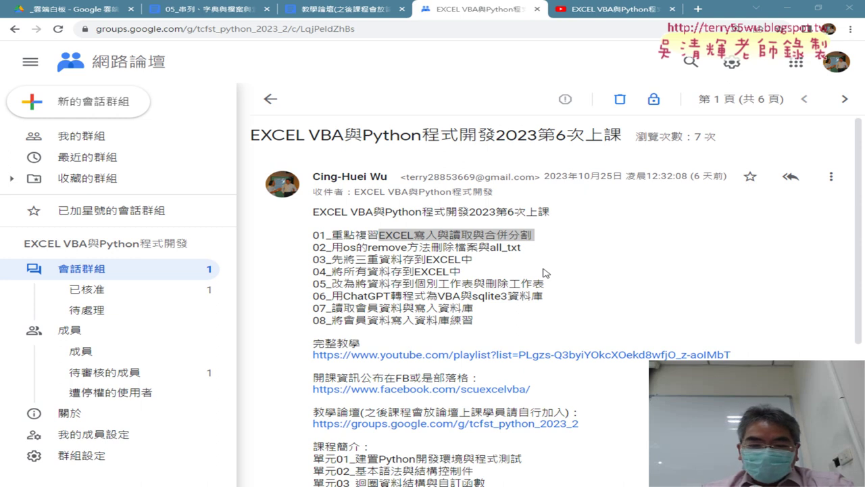
Highlight the EXCEL read/write, file merge-and-split, all_txt, os and remove topics in the forum post.
left_click(472, 246)
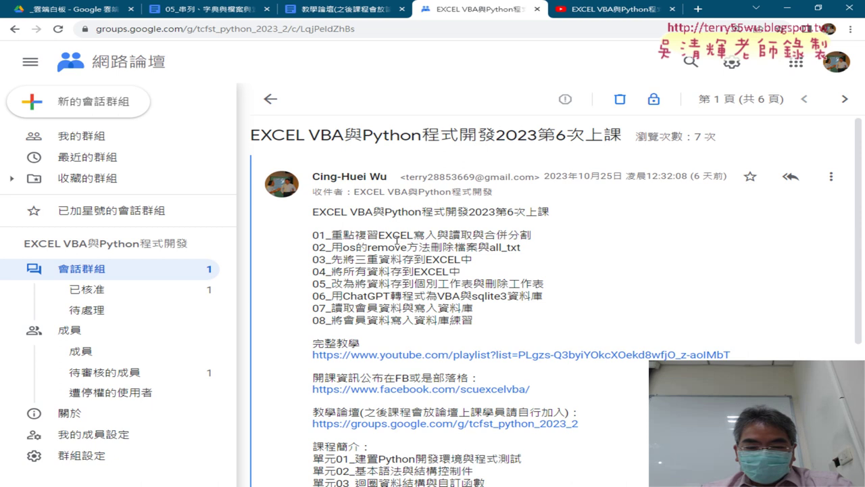
left_click_drag(378, 236, 484, 237)
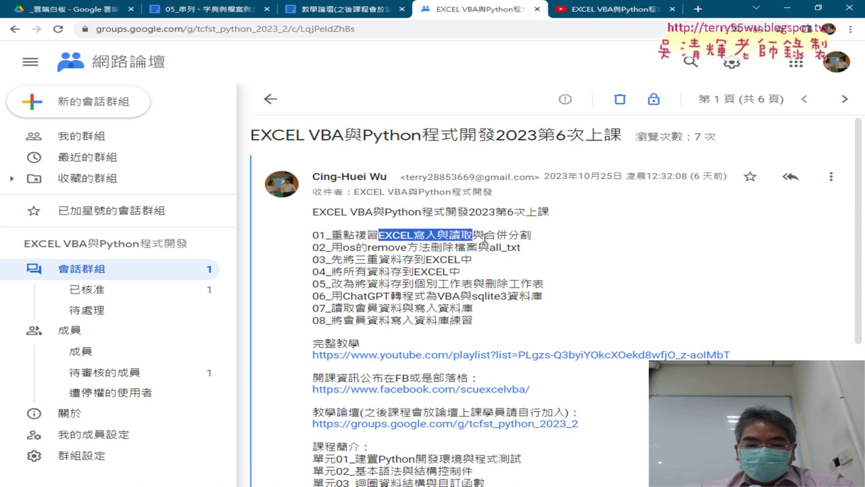
left_click_drag(484, 235, 534, 236)
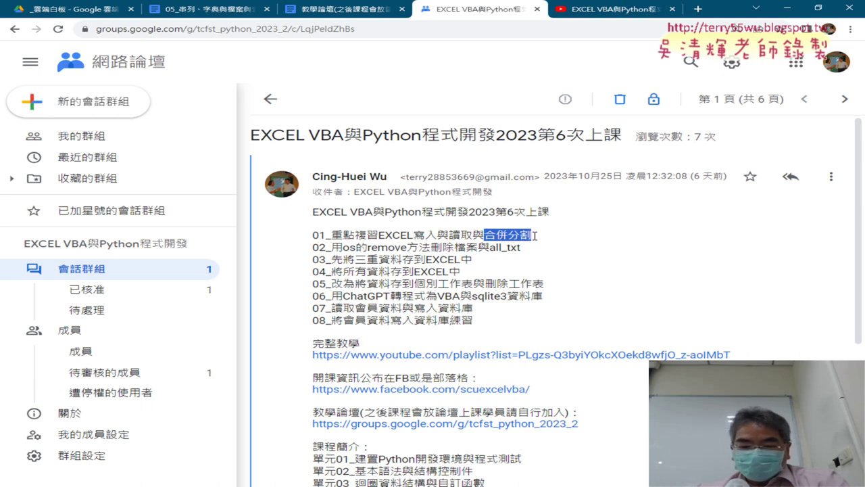
left_click_drag(488, 248, 522, 248)
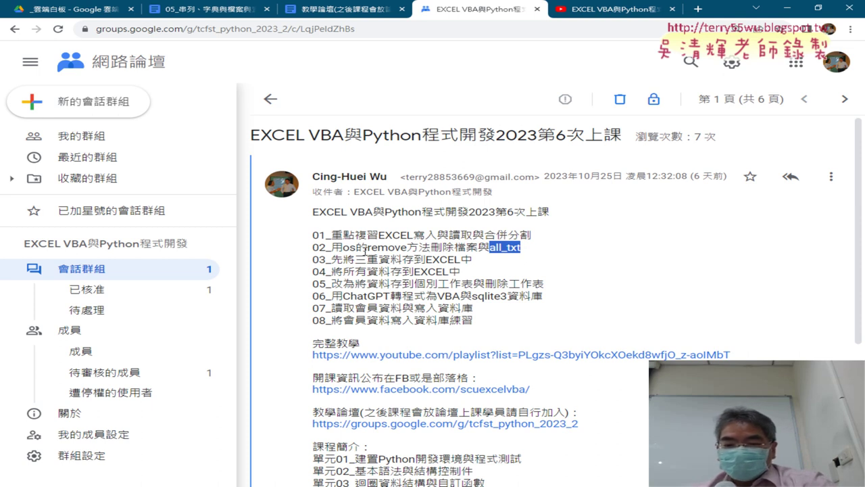
left_click_drag(368, 250, 407, 252)
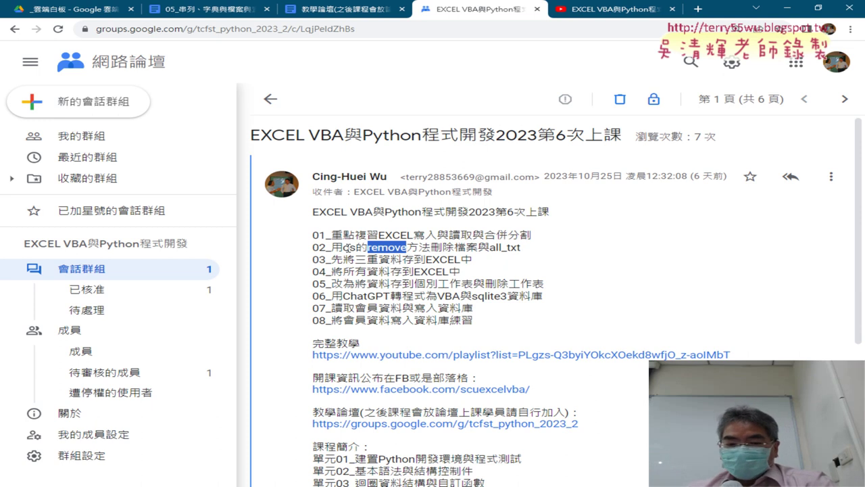
left_click_drag(342, 248, 409, 250)
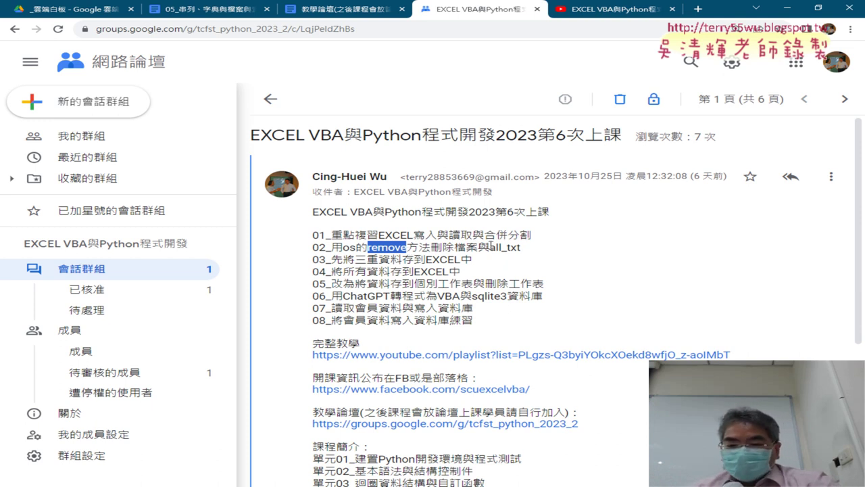
left_click_drag(490, 246, 523, 247)
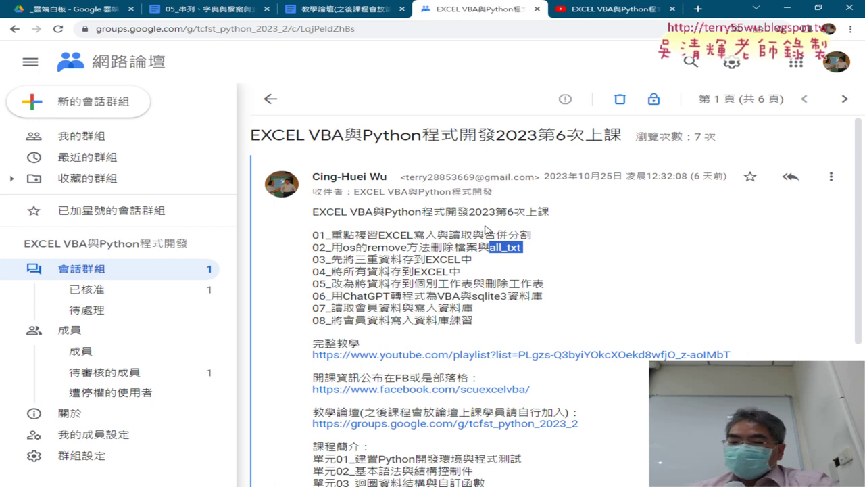
mouse_move(485, 234)
left_mouse_down()
mouse_move(533, 235)
mouse_move(492, 248)
mouse_move(522, 249)
left_mouse_up()
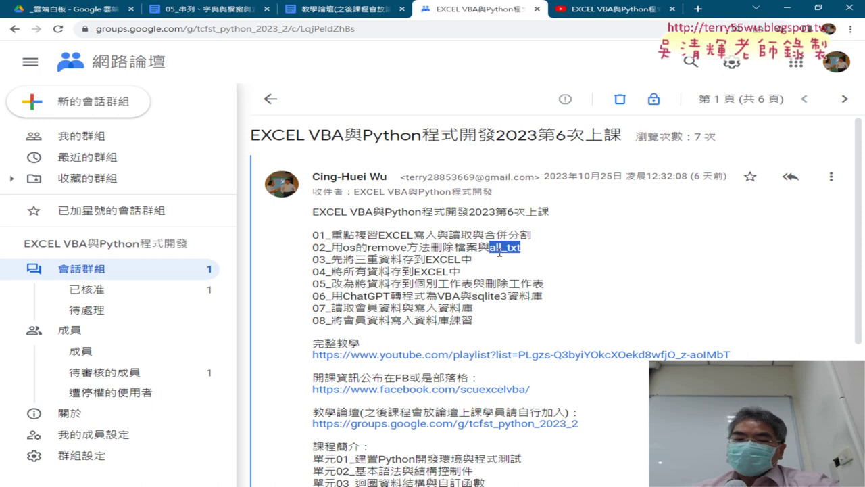
left_click_drag(343, 248, 409, 244)
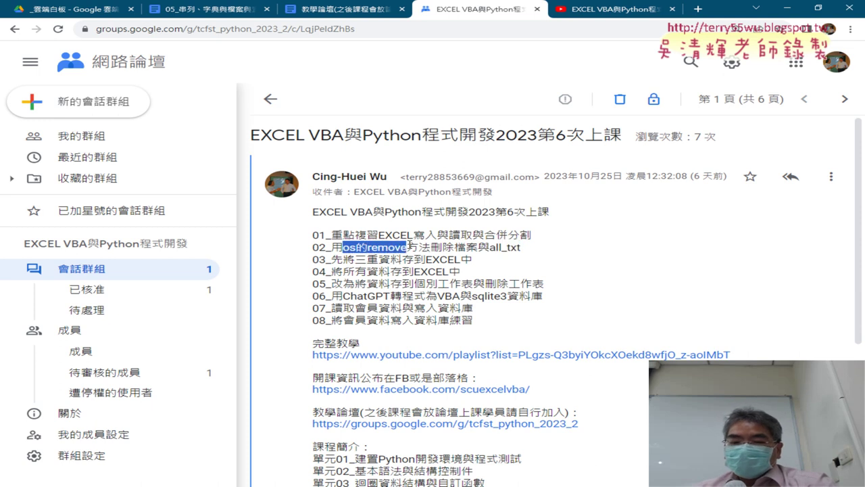
left_click_drag(490, 248, 520, 247)
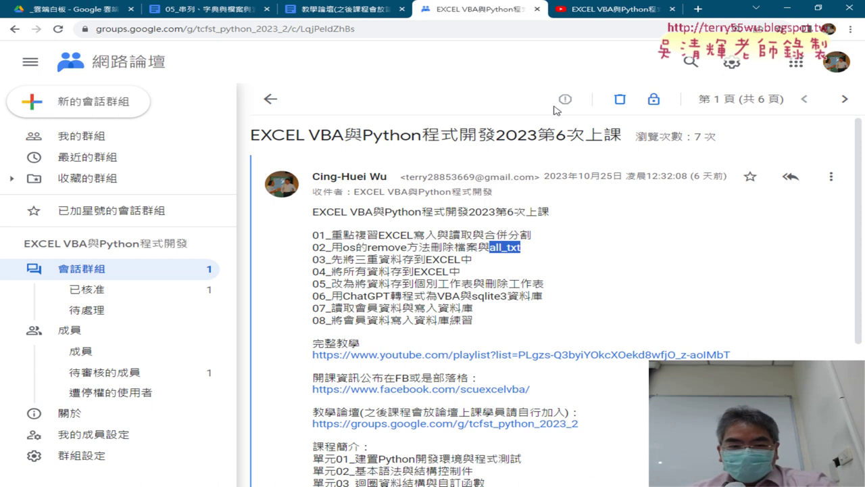
In the Python notes, scroll to and select the os.remove：刪除檔 line.
left_click(220, 10)
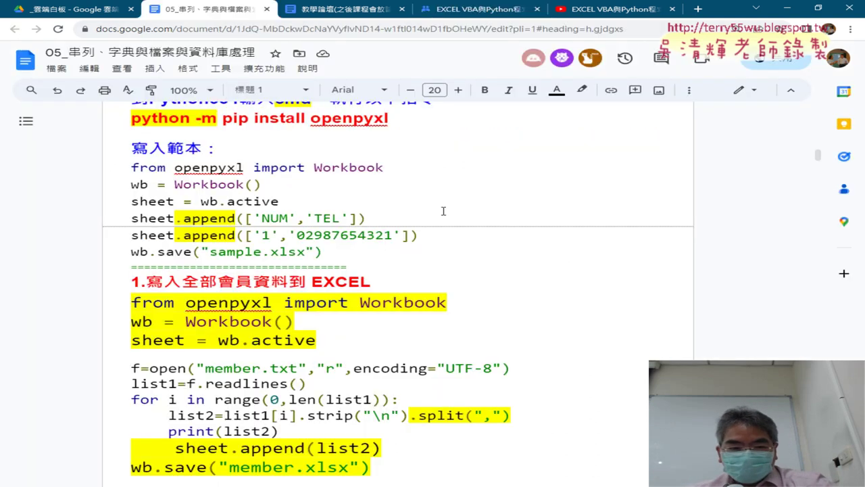
scroll(442, 212, "down", 3)
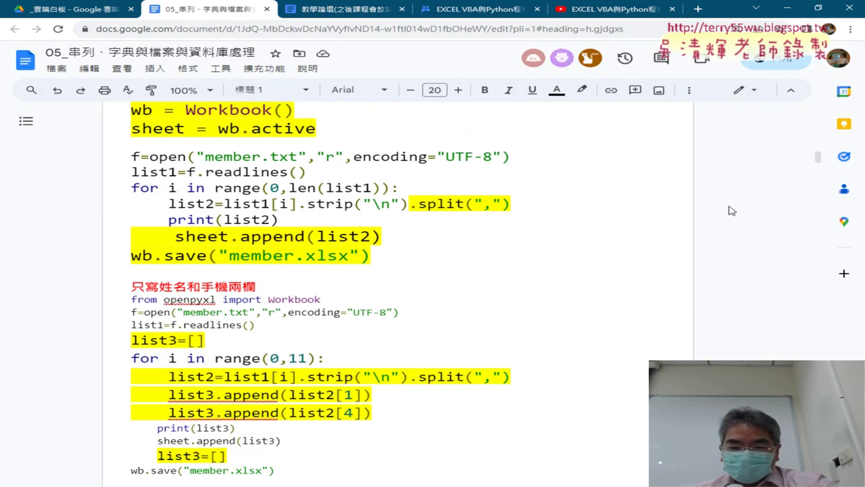
mouse_move(818, 157)
left_mouse_down()
mouse_move(818, 264)
mouse_move(816, 252)
left_mouse_up()
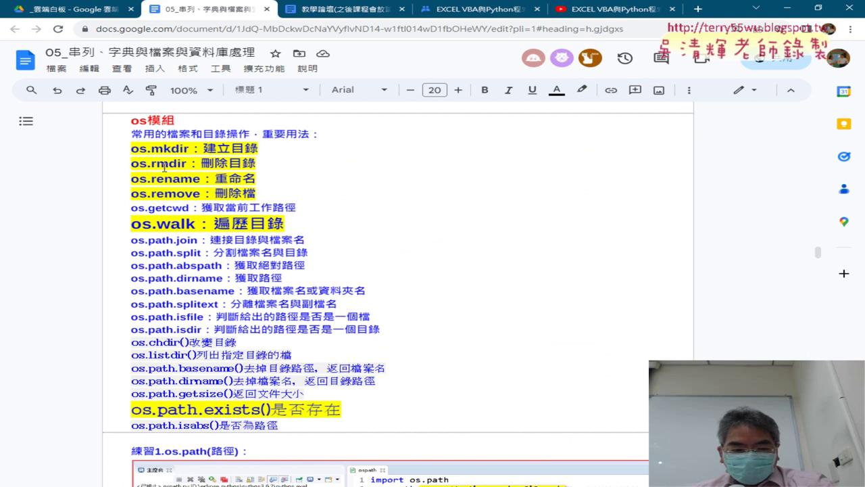
left_click_drag(131, 193, 257, 198)
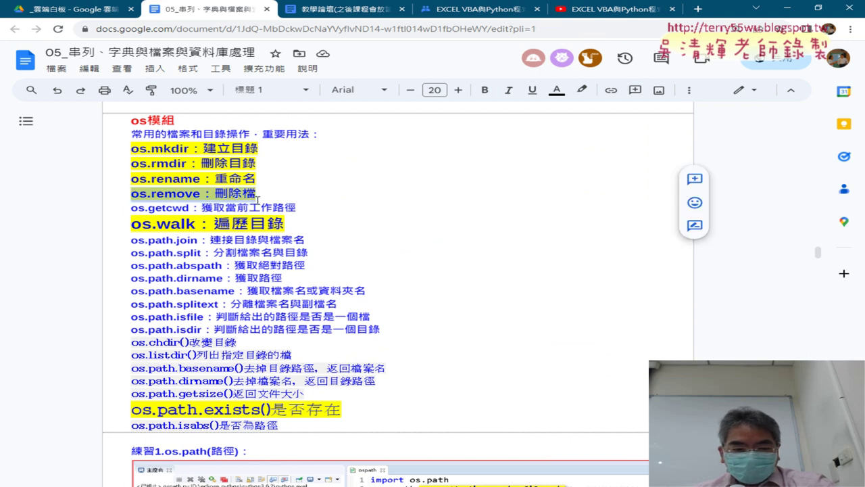
Scroll down to the 練習1 exercise and select its title.
scroll(473, 249, "down", 10)
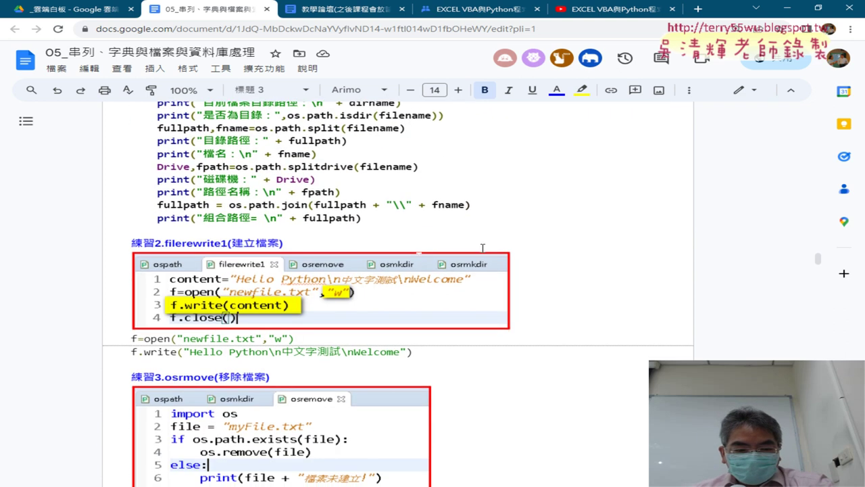
scroll(482, 248, "down", 4)
scroll(483, 249, "down", 2)
scroll(483, 248, "down", 3)
scroll(534, 261, "down", 3)
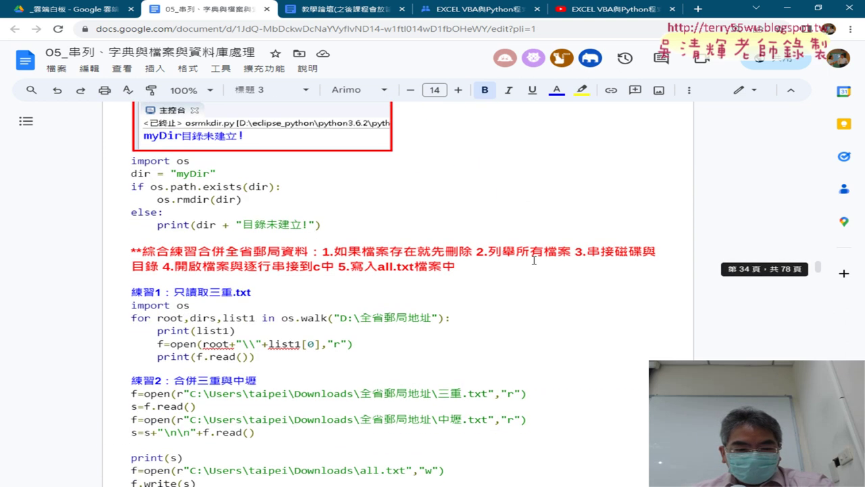
scroll(531, 259, "down", 3)
scroll(233, 229, "down", 3)
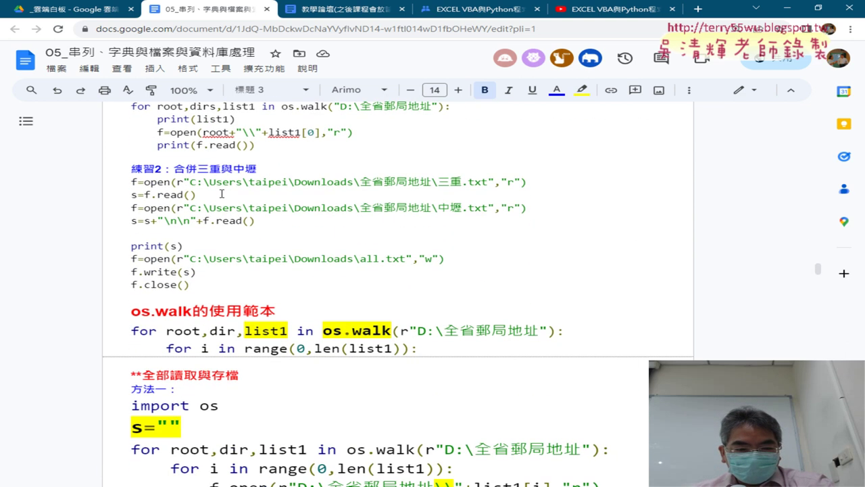
scroll(221, 194, "up", 2)
double_click(217, 187)
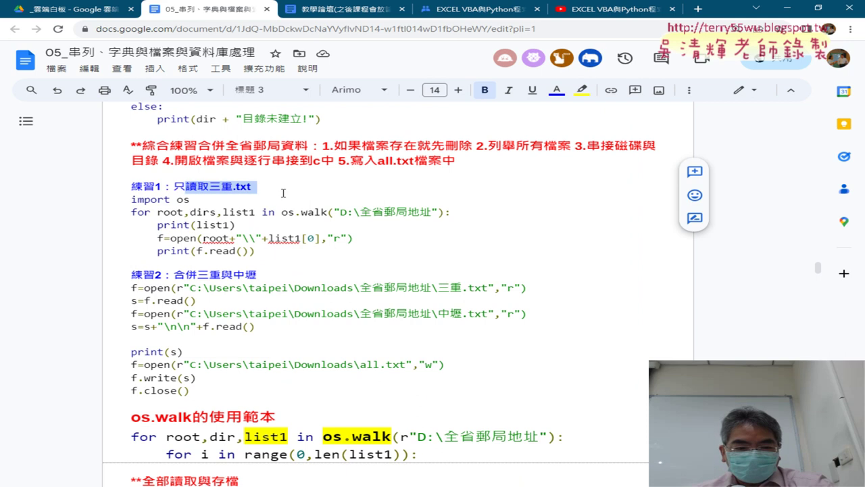
Select the method-one code that merges all files.
scroll(315, 206, "down", 3)
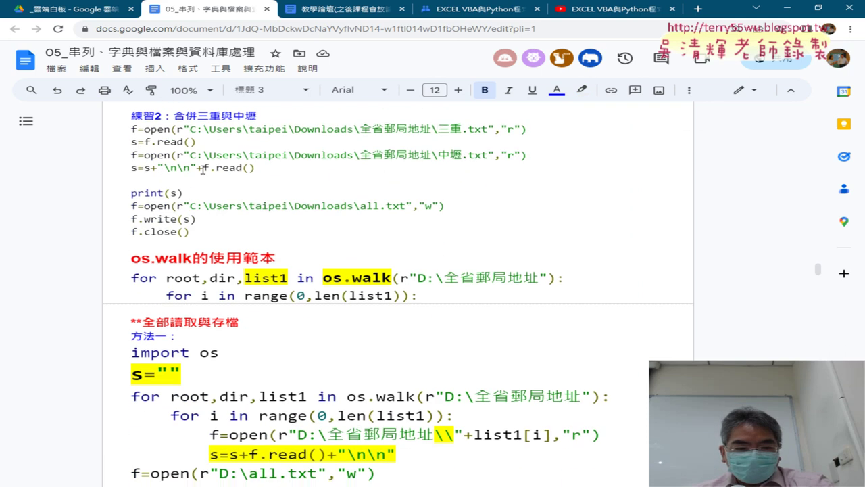
scroll(326, 373, "down", 3)
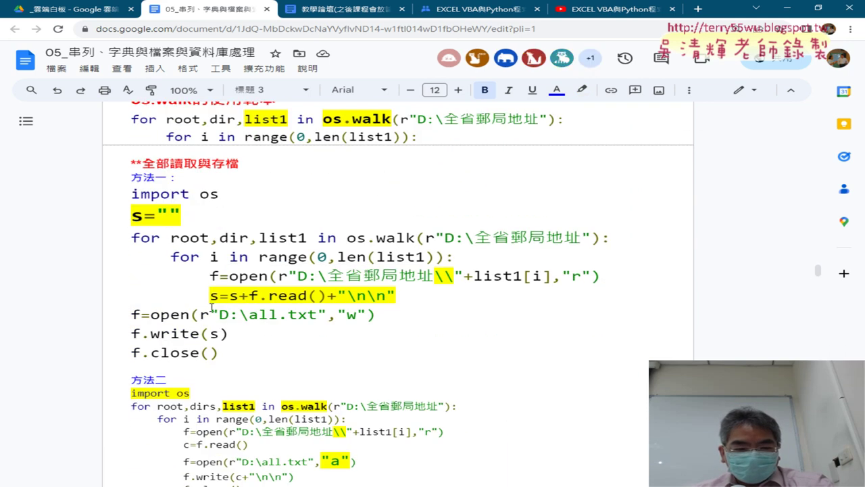
left_click_drag(226, 354, 122, 196)
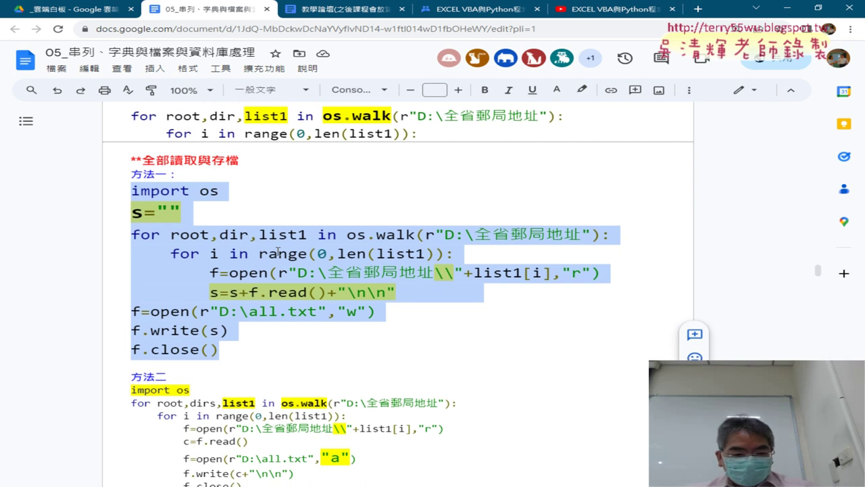
Mark the line deleting all.txt, then scroll to the 合併最終程式碼 section.
scroll(257, 253, "down", 3)
scroll(306, 251, "down", 3)
scroll(306, 251, "down", 2)
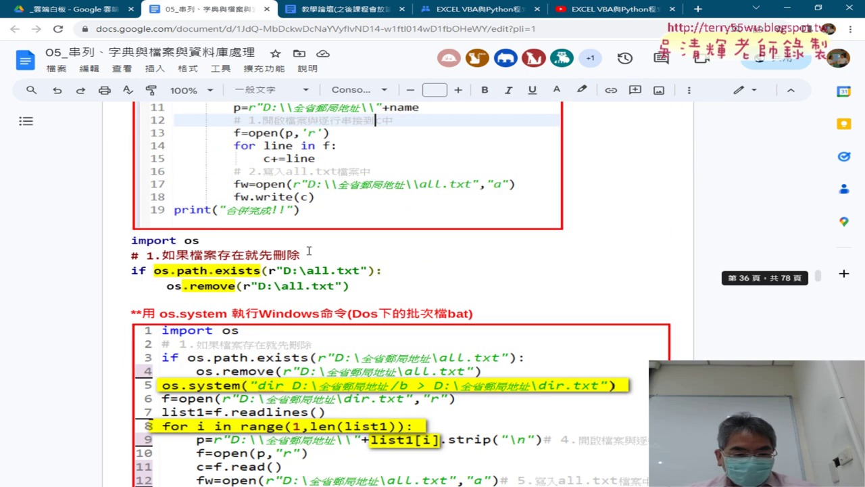
left_click_drag(165, 289, 353, 287)
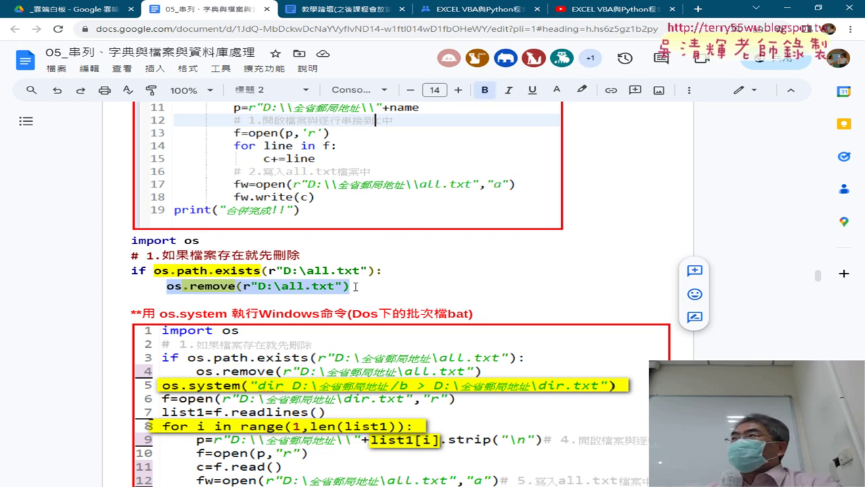
scroll(356, 286, "down", 1)
scroll(363, 282, "down", 3)
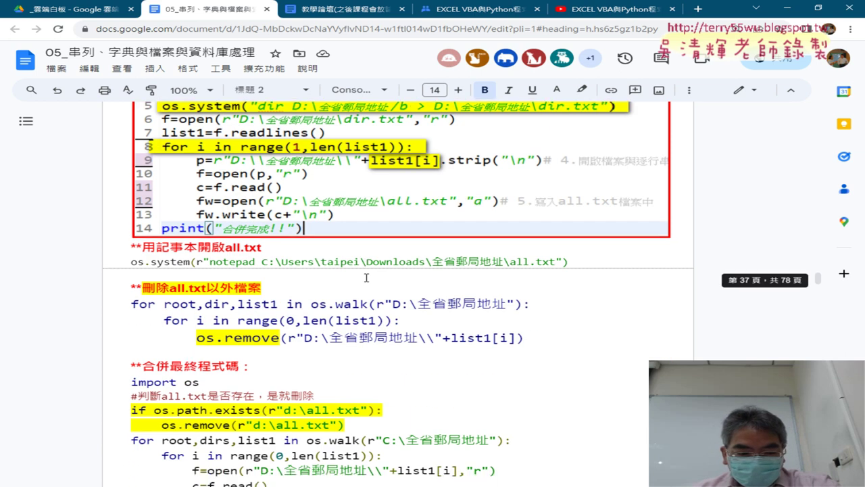
scroll(363, 281, "down", 2)
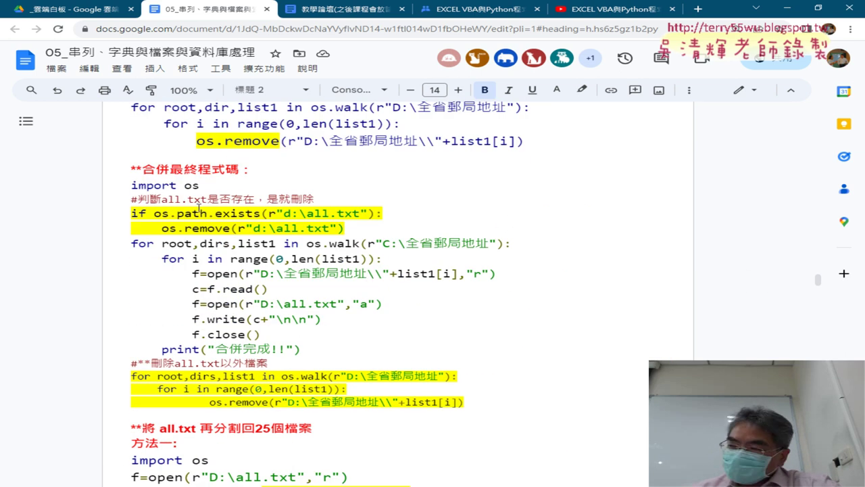
Highlight the comment about deleting all.txt and the three lines deleting the other files.
mouse_move(131, 198)
left_mouse_down()
mouse_move(330, 198)
mouse_move(337, 220)
left_mouse_up()
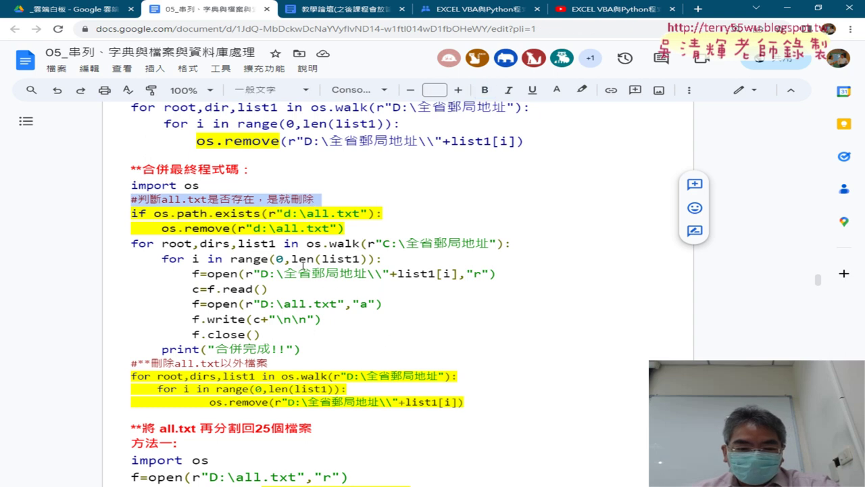
left_click_drag(465, 403, 131, 377)
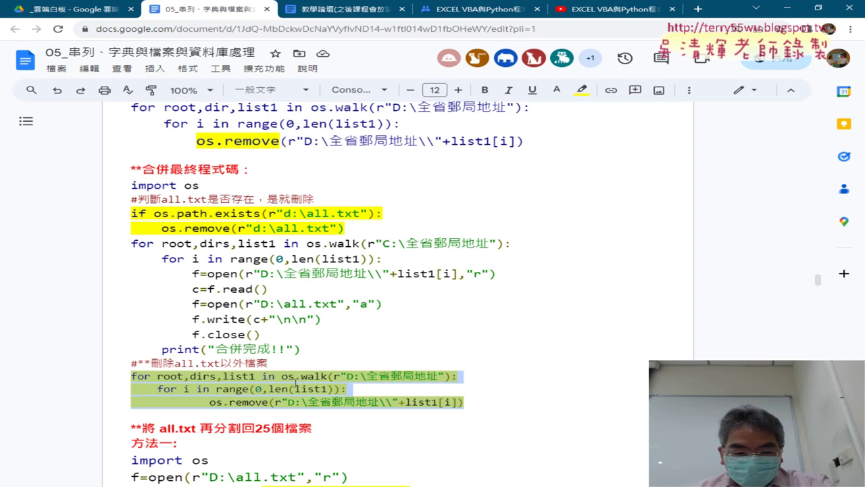
left_click(296, 383)
Enlarge os.walk in the deletion loop from 12 to 14 pt, then highlight list1.
left_click_drag(281, 375, 329, 375)
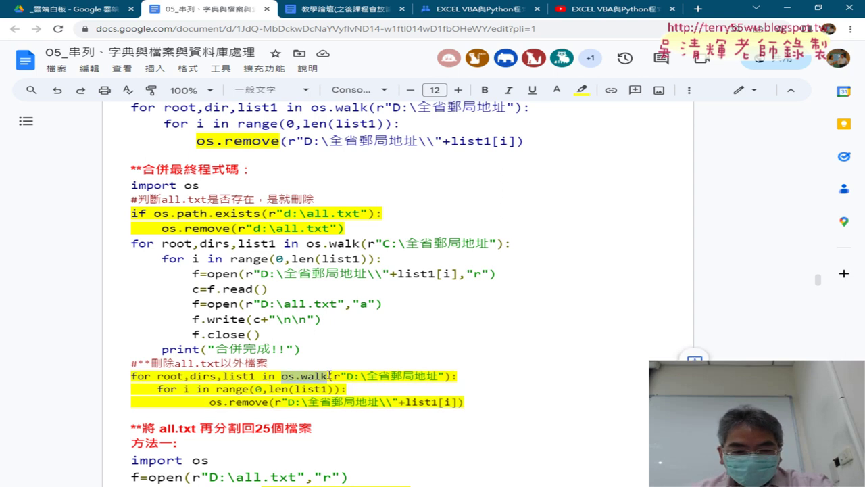
left_click(458, 89)
left_click(459, 89)
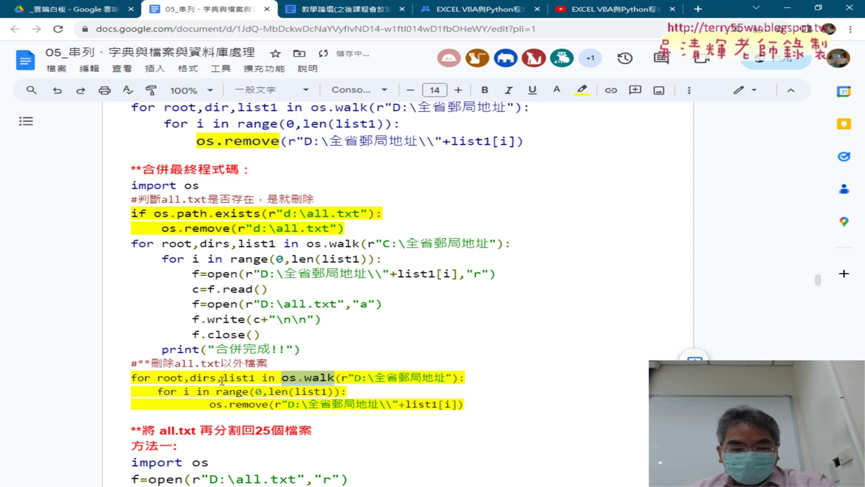
left_click_drag(223, 379, 254, 378)
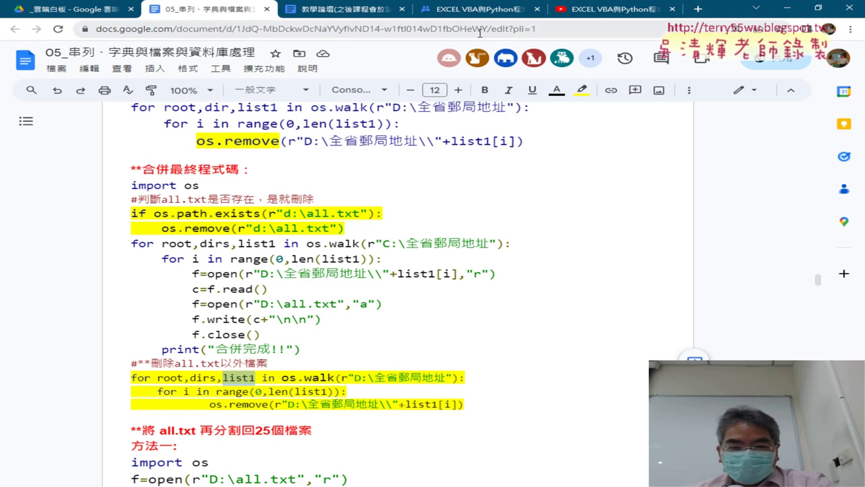
Show the sixth-class forum post and highlight EXCEL中 in topic 03.
left_click(459, 8)
scroll(462, 243, "down", 2)
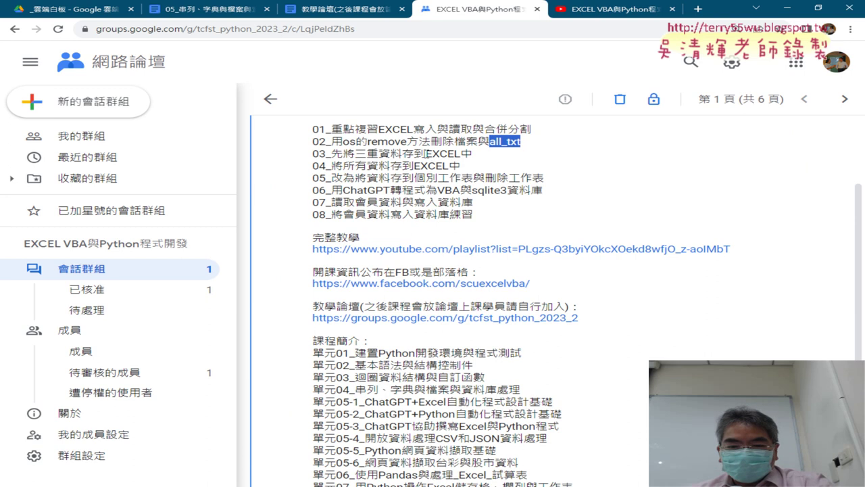
left_click_drag(426, 153, 471, 154)
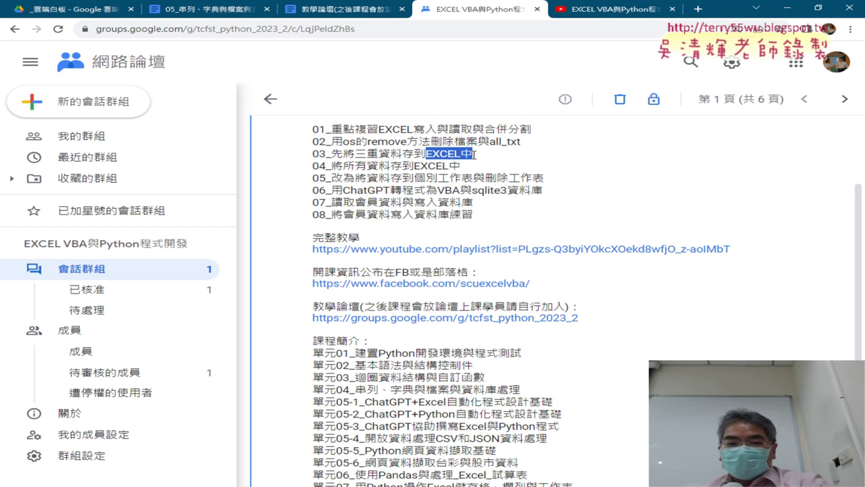
Return to the 05_串列 notes and scroll to the 寫入三重到EXCEL openpyxl code saving D:\三重.xlsx.
left_click(211, 15)
scroll(514, 215, "down", 3)
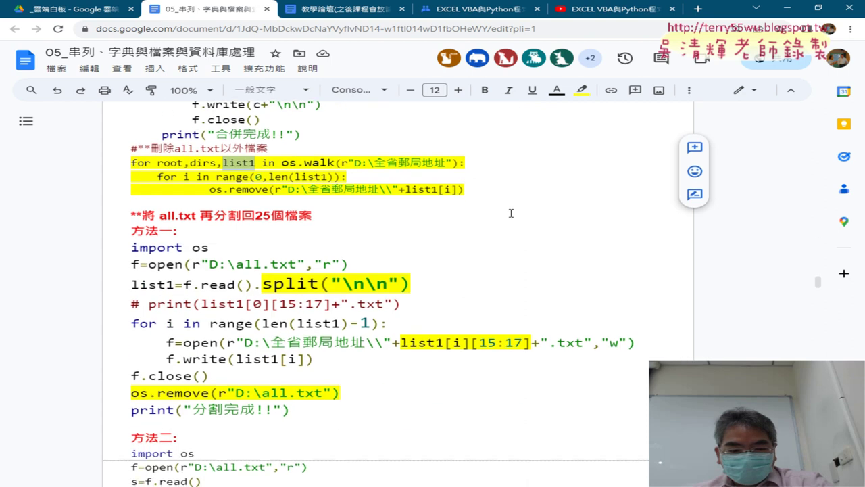
scroll(515, 214, "down", 5)
scroll(514, 215, "down", 5)
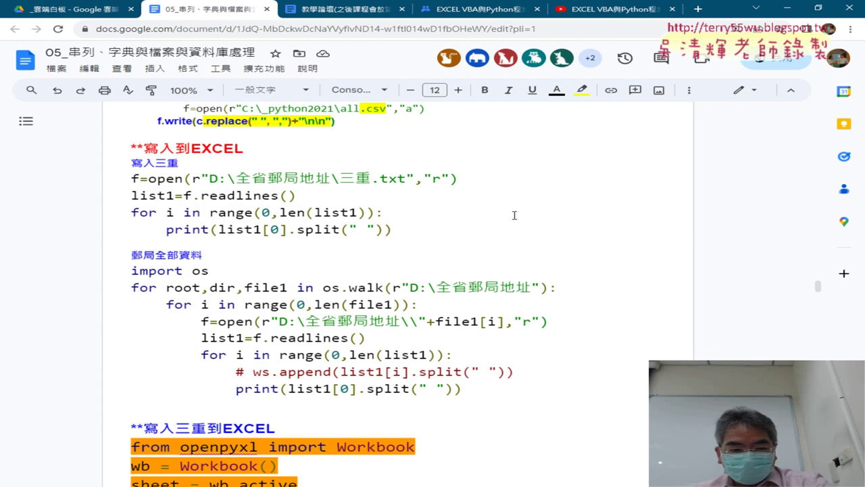
scroll(514, 215, "down", 3)
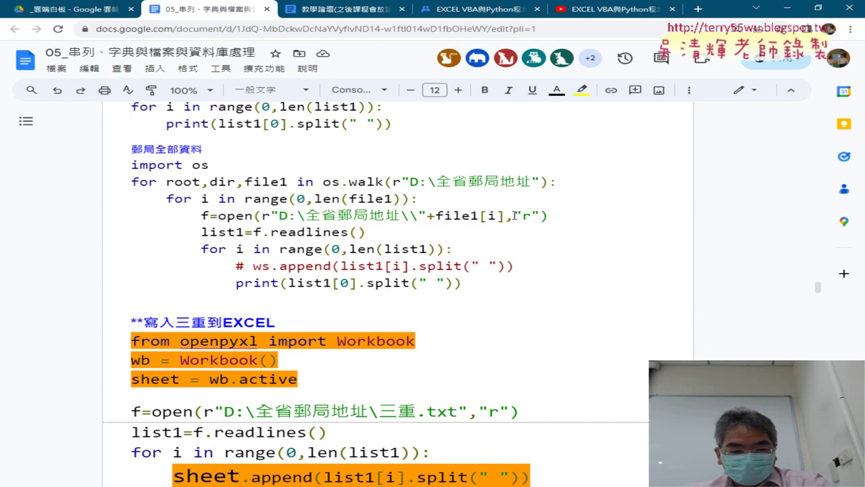
scroll(515, 215, "up", 3)
scroll(514, 215, "down", 2)
scroll(514, 215, "up", 2)
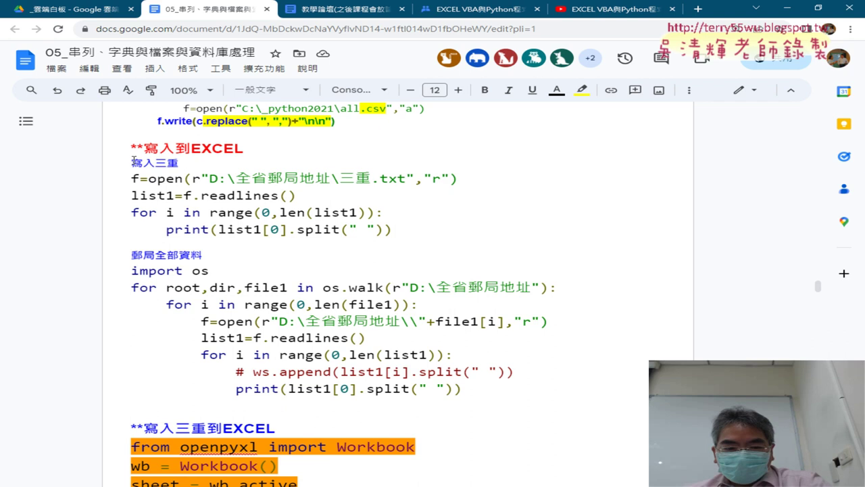
scroll(237, 198, "down", 3)
scroll(298, 206, "down", 2)
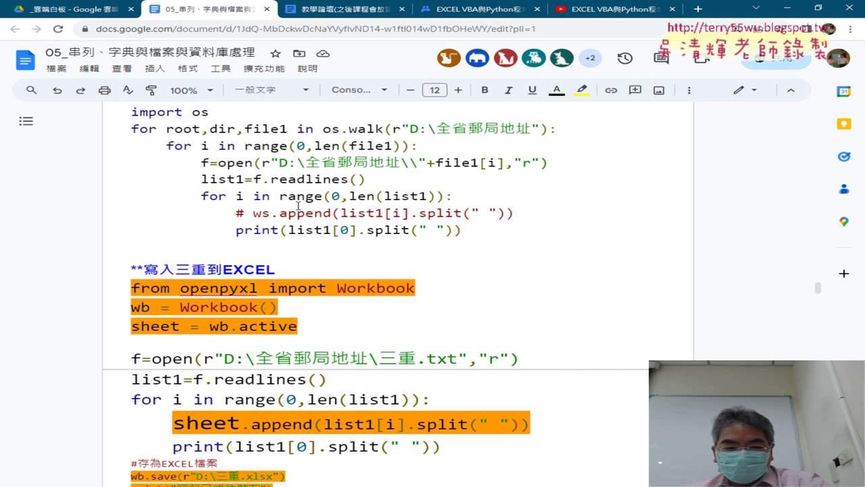
scroll(304, 206, "down", 3)
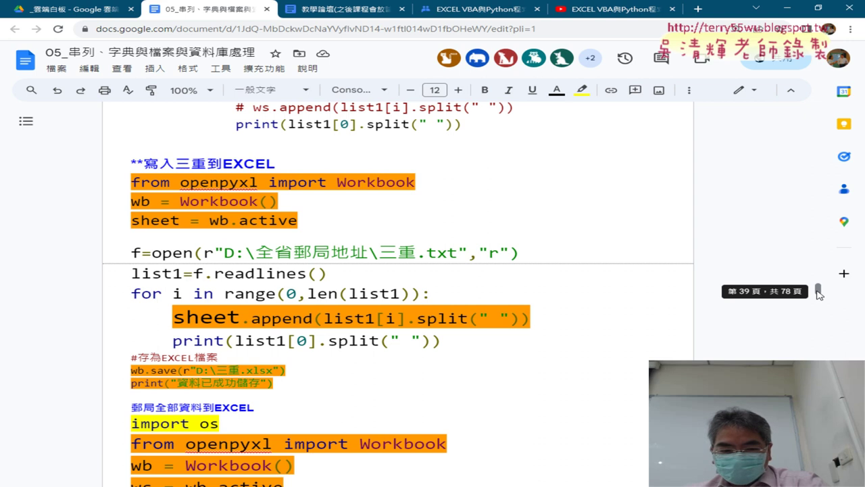
scroll(443, 217, "down", 2)
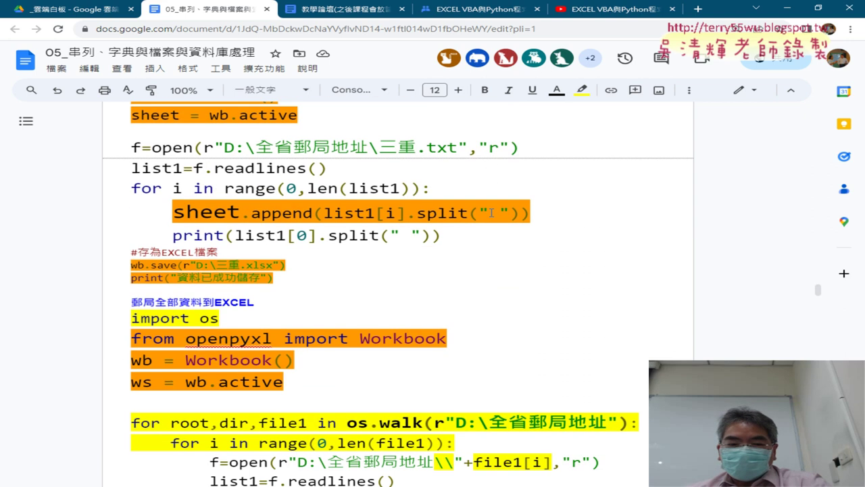
scroll(572, 211, "up", 2)
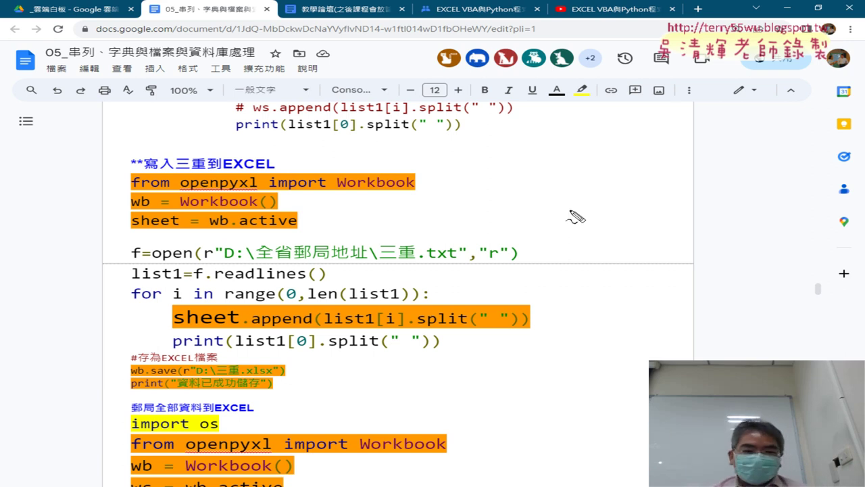
Circle the workbook setup lines, openpyxl, wb and sheet, underline Workbook(), and label it 1.
mouse_move(338, 235)
left_mouse_down()
mouse_move(125, 169)
mouse_move(448, 189)
mouse_move(340, 242)
left_mouse_up()
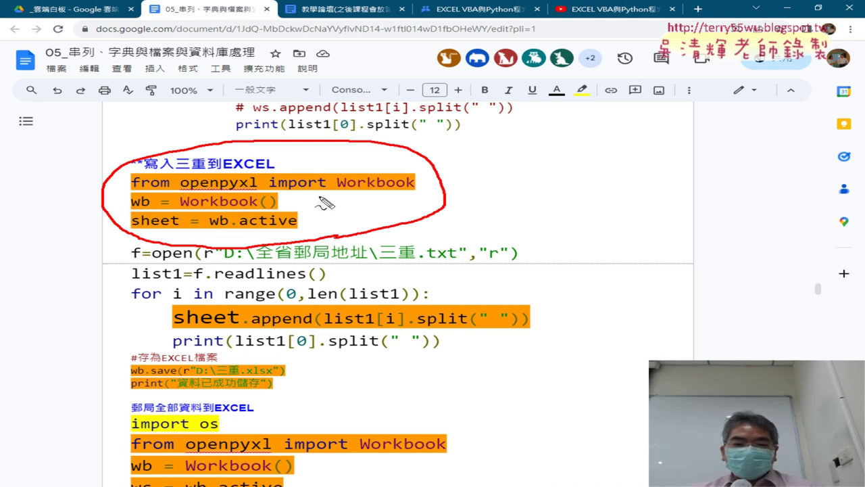
left_click_drag(177, 215, 265, 211)
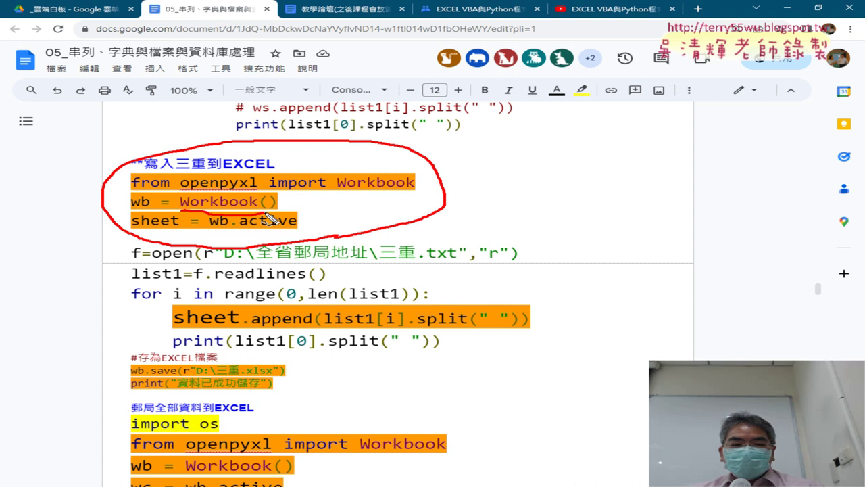
mouse_move(170, 218)
left_mouse_down()
mouse_move(155, 215)
mouse_move(191, 231)
left_mouse_up()
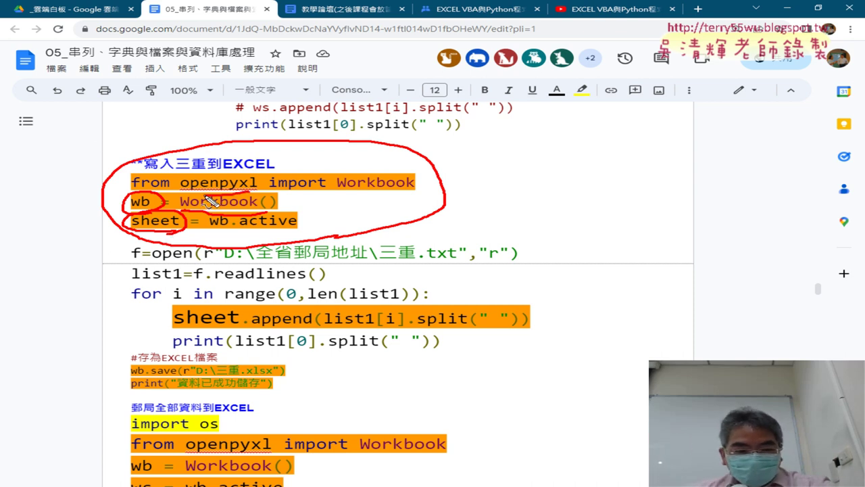
left_click_drag(180, 177, 264, 184)
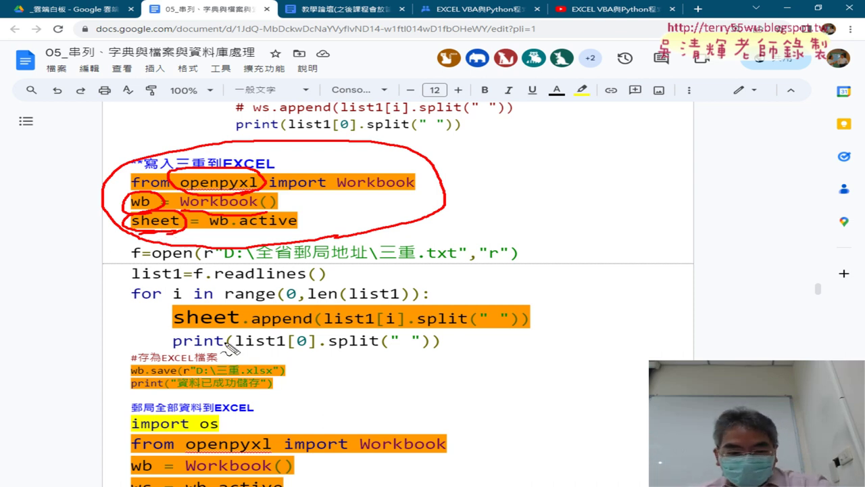
left_click_drag(504, 161, 473, 210)
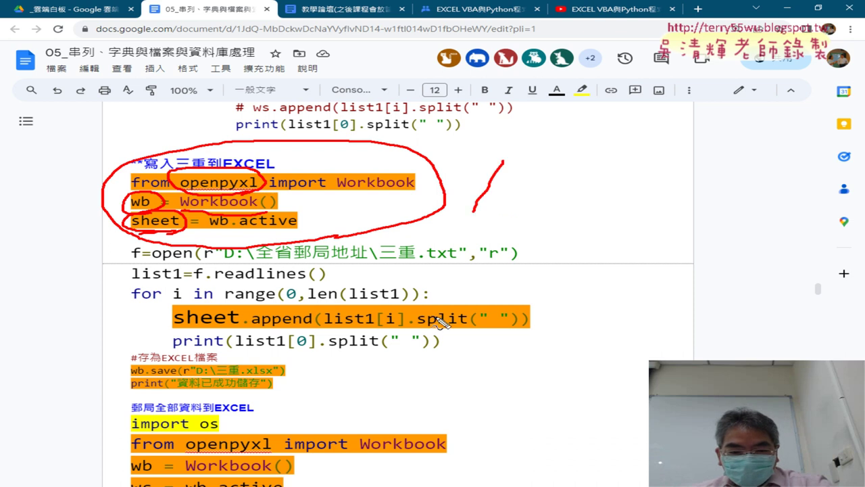
Loop the sheet.append line, label it 2, and bracket list1[i].split(" ") inside it.
mouse_move(439, 323)
left_mouse_down()
mouse_move(531, 338)
mouse_move(199, 344)
mouse_move(230, 305)
mouse_move(537, 307)
mouse_move(528, 337)
left_mouse_up()
mouse_move(565, 299)
left_mouse_down()
mouse_move(562, 320)
mouse_move(595, 318)
left_mouse_up()
left_click_drag(604, 319, 629, 331)
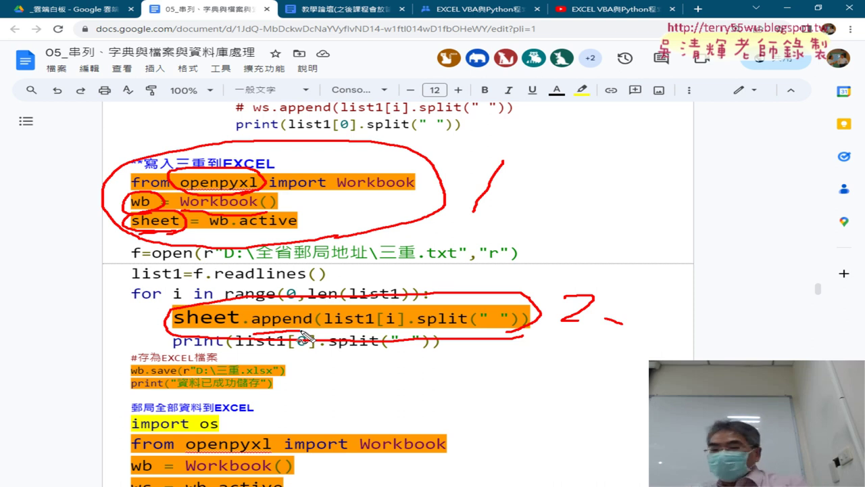
left_click_drag(325, 333, 462, 325)
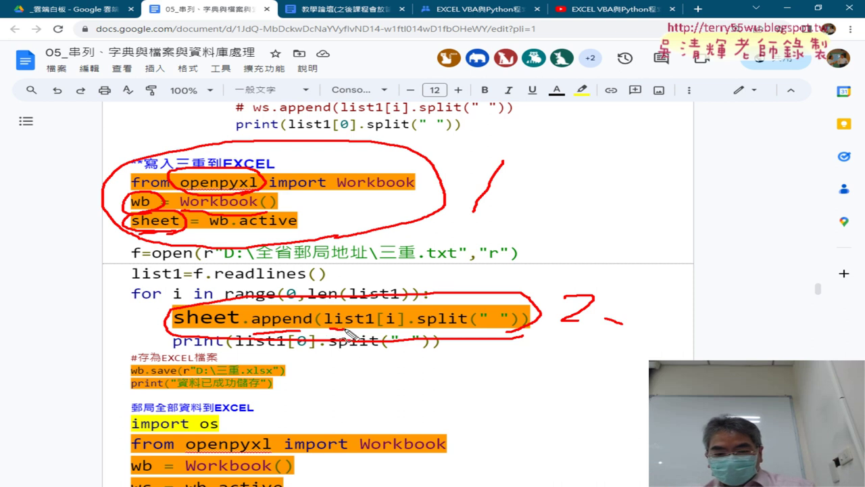
left_click_drag(330, 310, 327, 335)
mouse_move(513, 296)
left_mouse_down()
mouse_move(540, 347)
mouse_move(535, 352)
left_mouse_up()
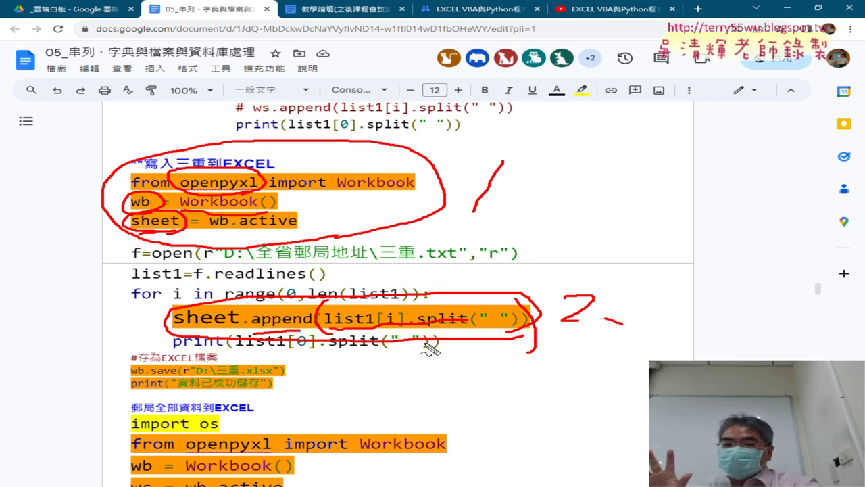
Circle the wb.save(r"D:\三重.xlsx") and print lines and label them 3.
mouse_move(284, 390)
left_mouse_down()
mouse_move(123, 399)
mouse_move(196, 357)
mouse_move(285, 400)
left_mouse_up()
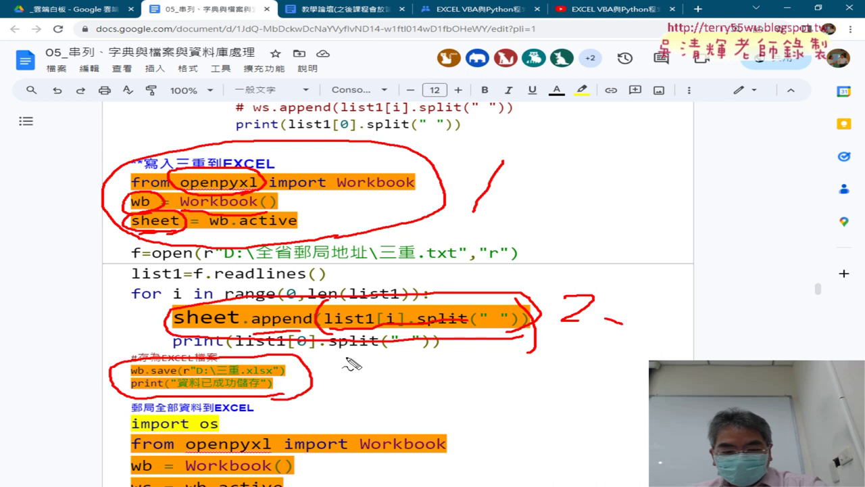
left_click_drag(347, 358, 332, 383)
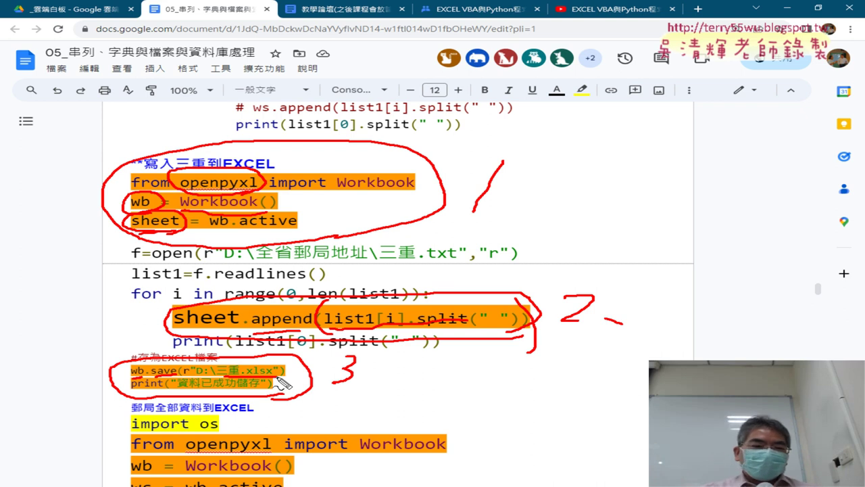
Clear the red annotations and switch to the EXCEL VBA與Python程式開發 Groups post.
key("Escape")
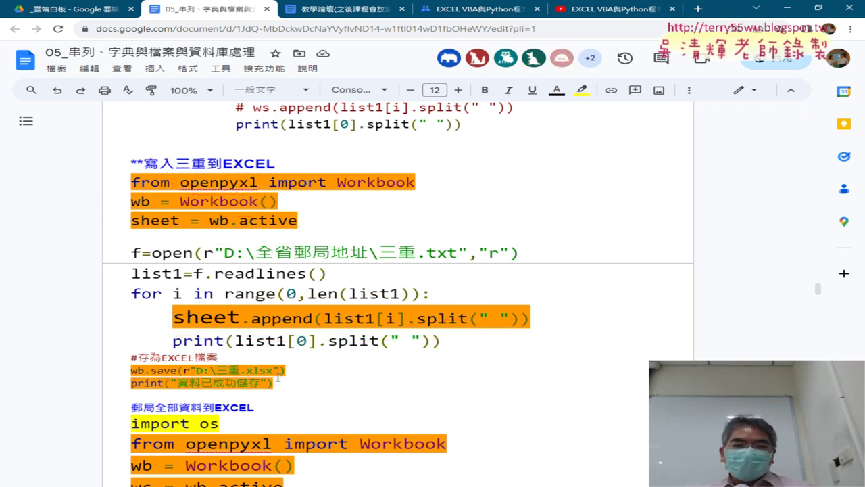
left_click(487, 9)
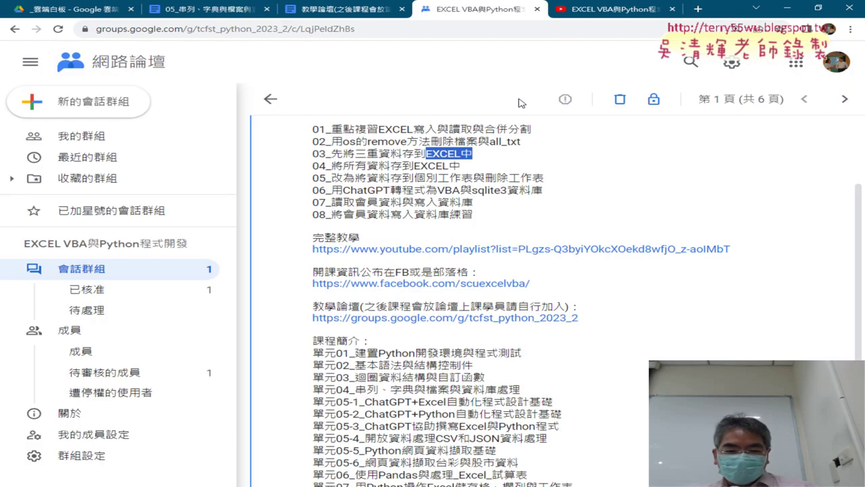
left_click_drag(473, 202, 438, 203)
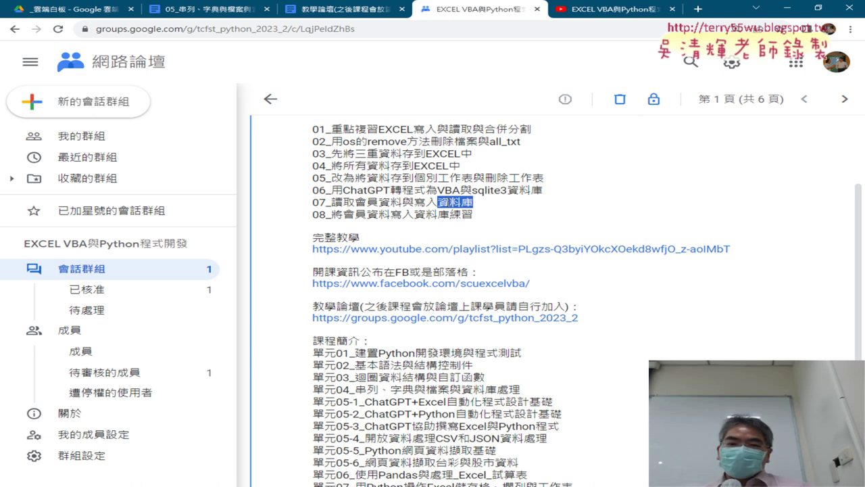
Return to the 05_串列、字典與檔案與資料庫處理 notes and jump to the sqlite3 table01 section.
left_click(203, 9)
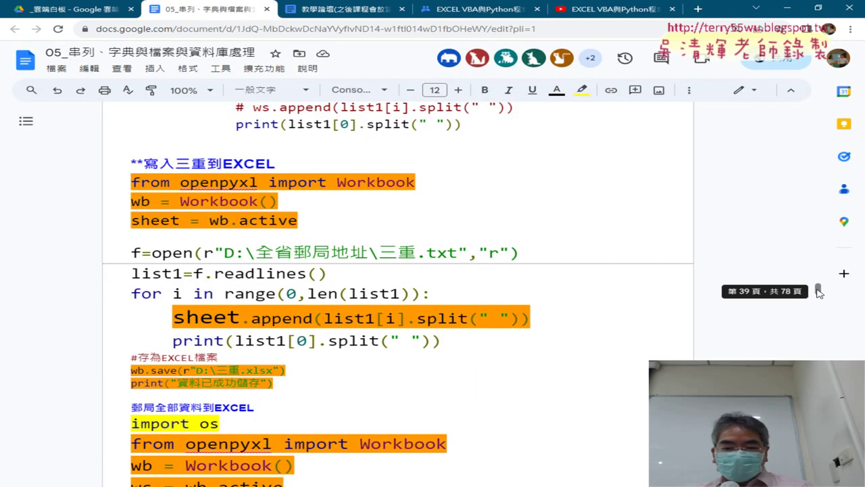
left_click_drag(818, 289, 821, 364)
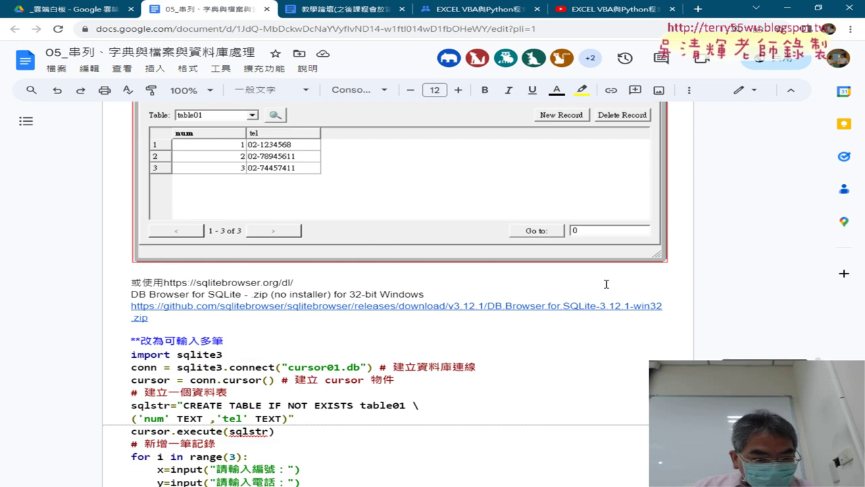
Highlight CREATE TABLE and the insert into keywords in the sqlite3 code.
scroll(604, 283, "up", 3)
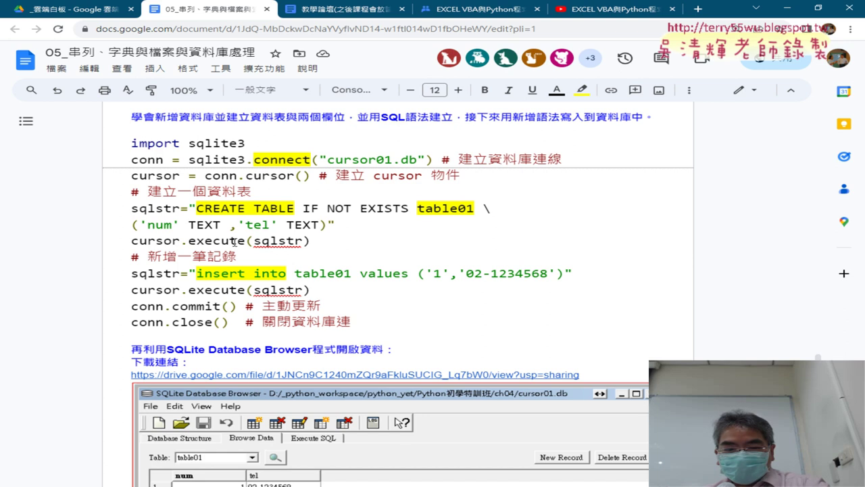
left_click_drag(196, 208, 296, 210)
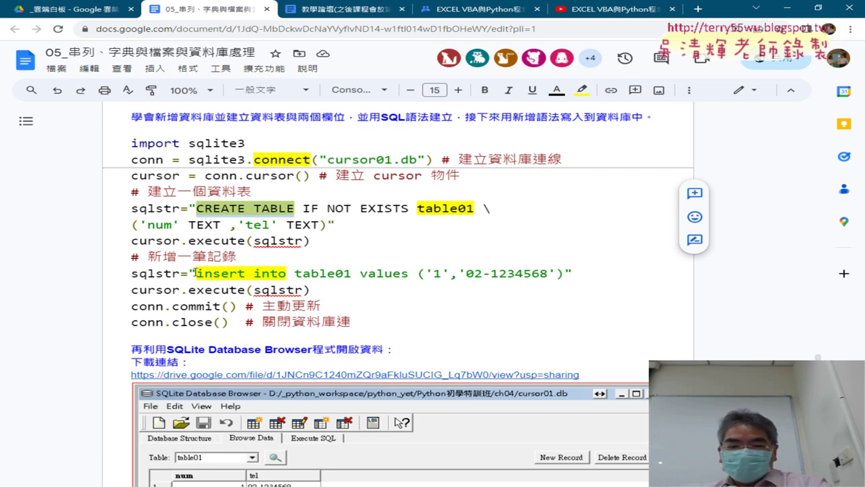
left_click_drag(196, 272, 288, 270)
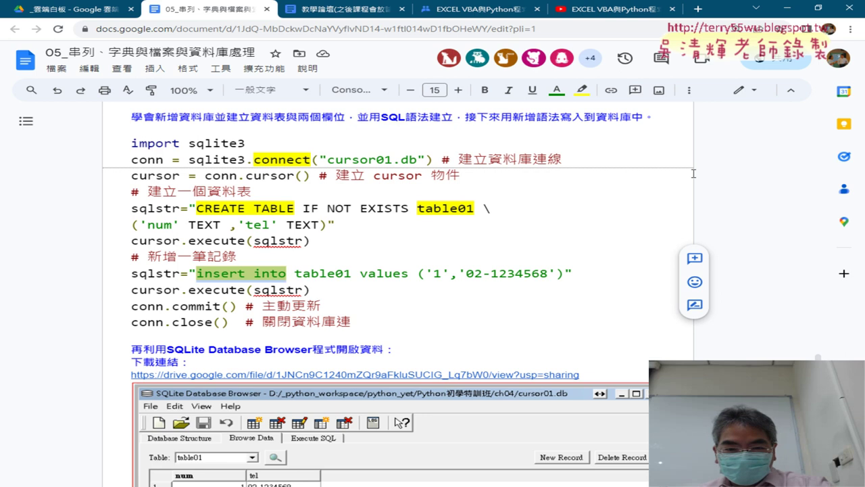
Switch to the Google Drive _雲端白板 course folder listing the lesson documents.
left_click(486, 10)
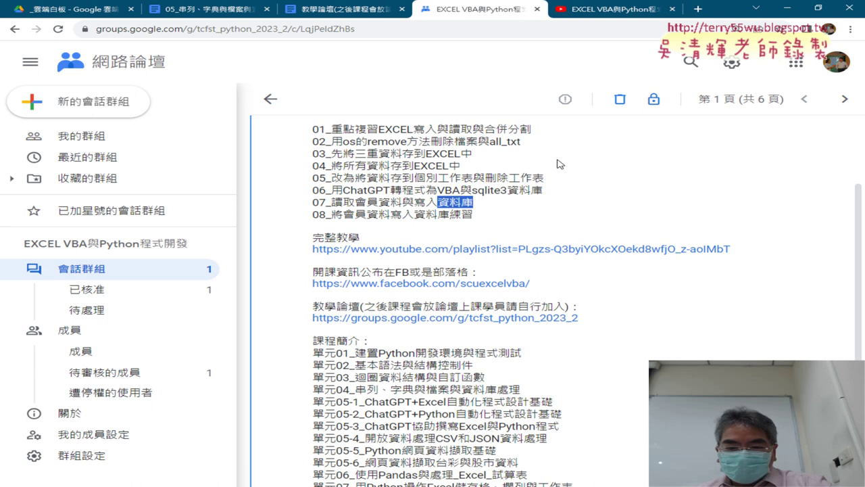
left_click(77, 15)
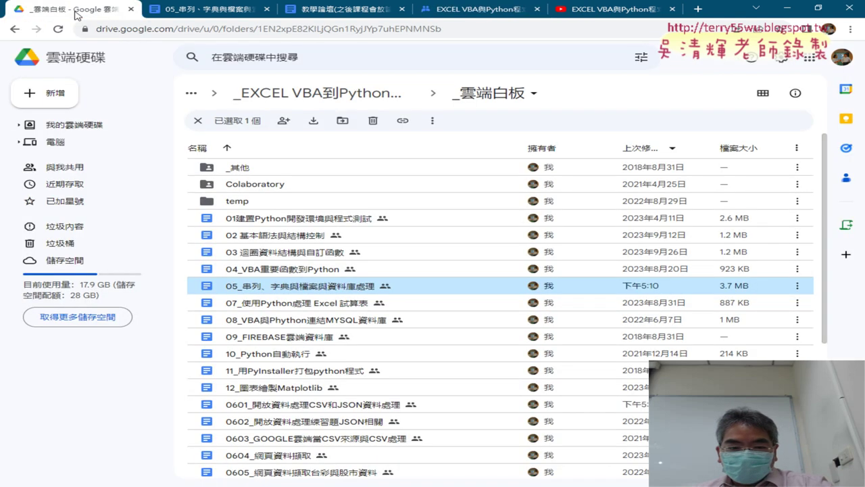
scroll(280, 364, "down", 1)
Open the 0601_開放資料處理CSV和JSON資料處理 document from the course folder's file list.
left_click(282, 356)
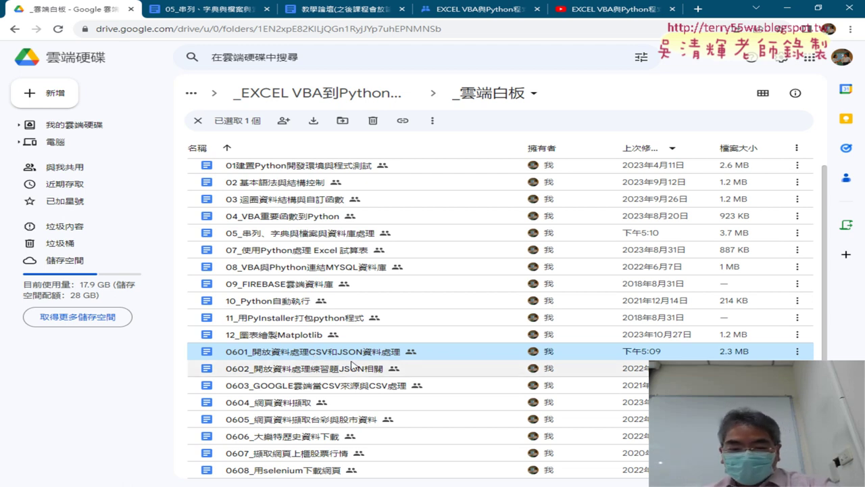
double_click(360, 355)
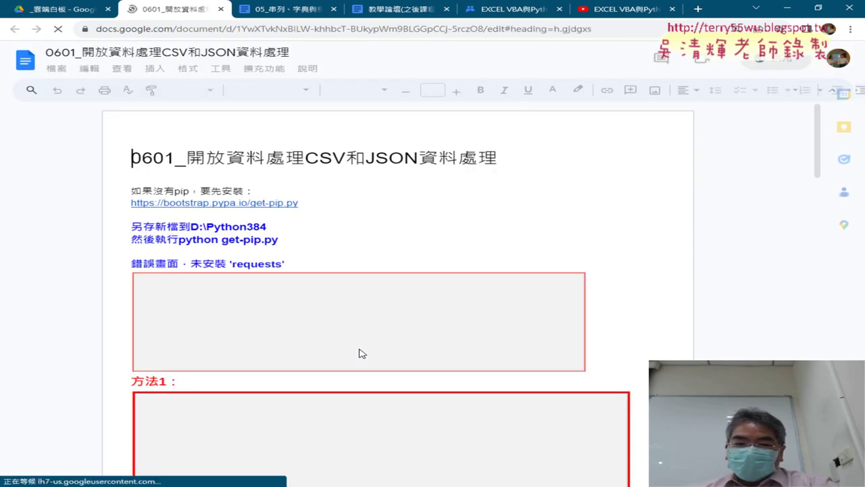
Highlight 'JSON' in the title, then bring up the preview of the data.gov.tw example link further down.
left_click_drag(304, 157, 418, 156)
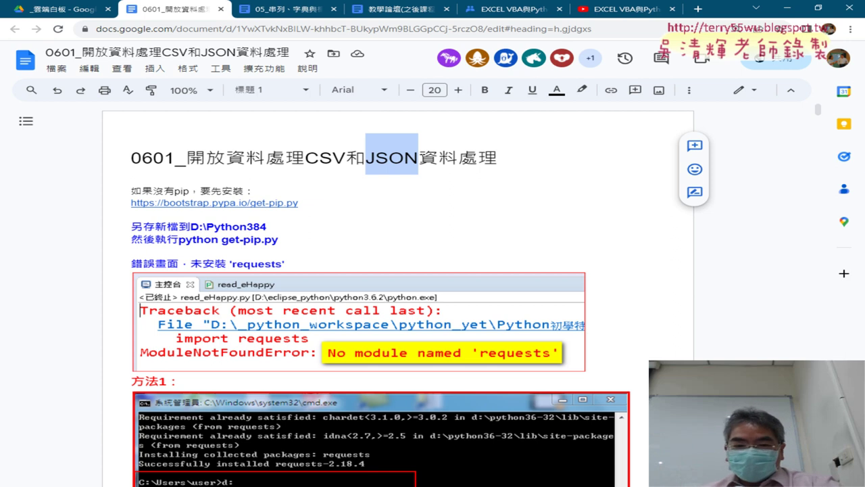
scroll(466, 185, "down", 4)
scroll(467, 185, "down", 3)
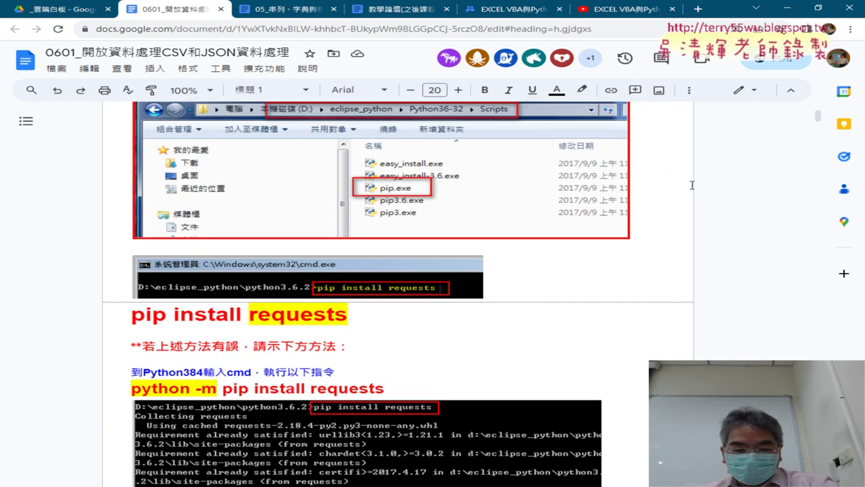
scroll(694, 183, "down", 2)
scroll(694, 183, "down", 2)
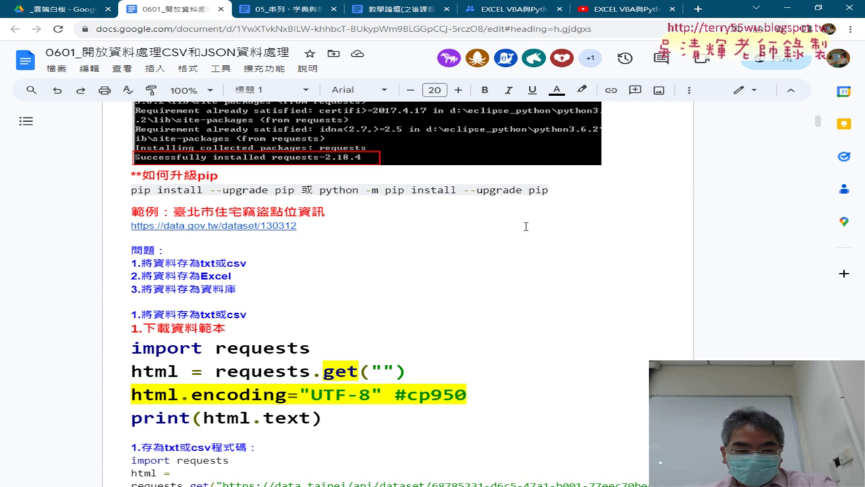
left_click(235, 225)
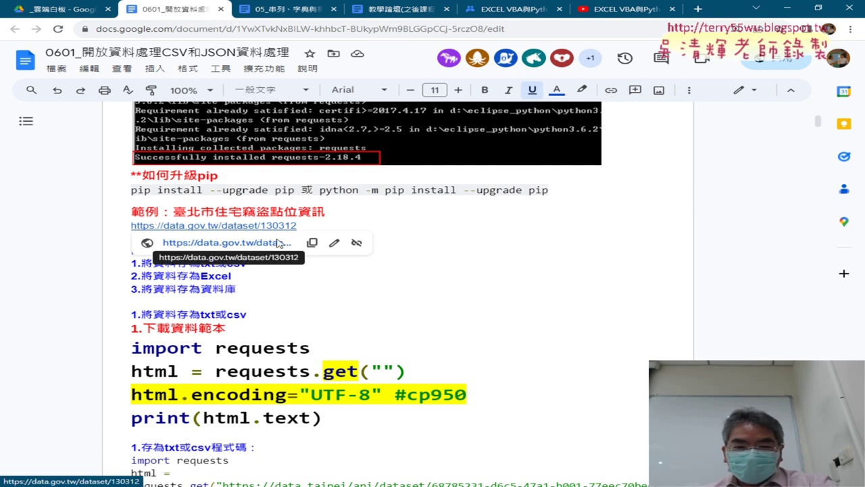
Open the linked 臺北市住宅竊盜點位資訊 dataset page on data.gov.tw in a new tab.
left_click(700, 9)
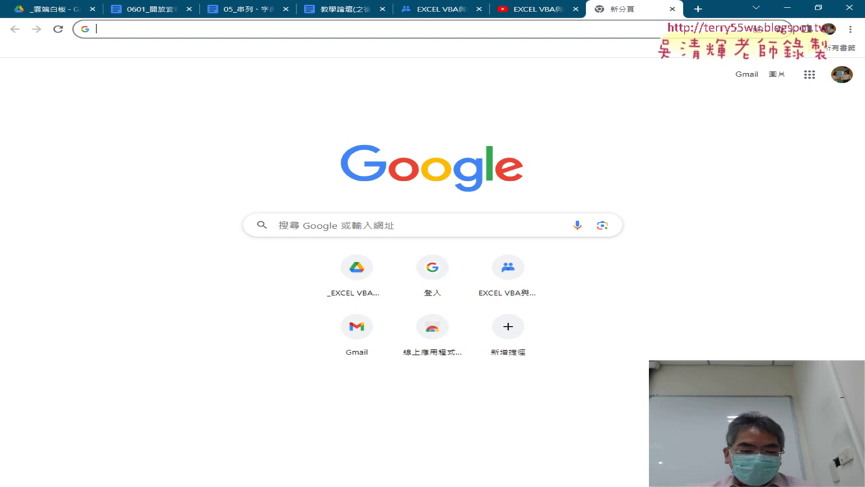
left_click(672, 9)
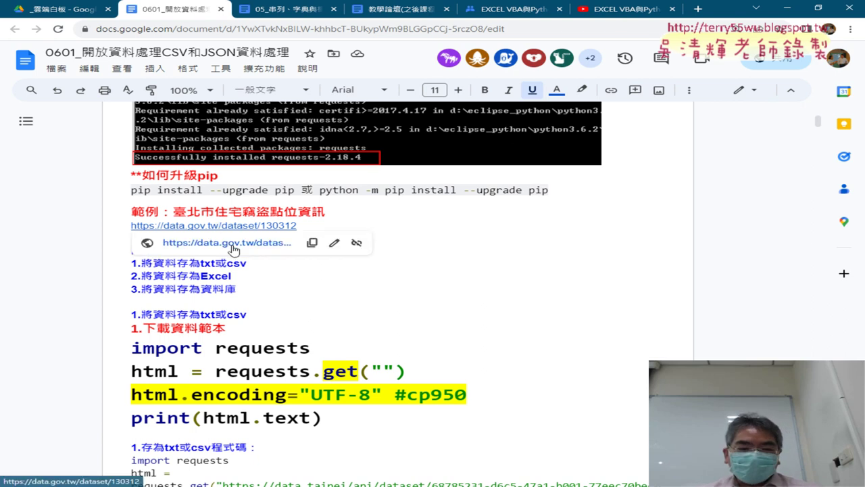
left_click(230, 247)
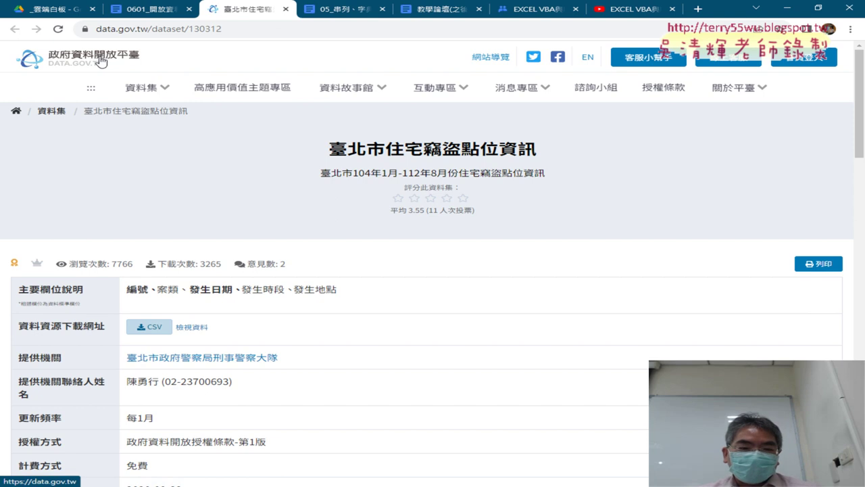
left_click(100, 60)
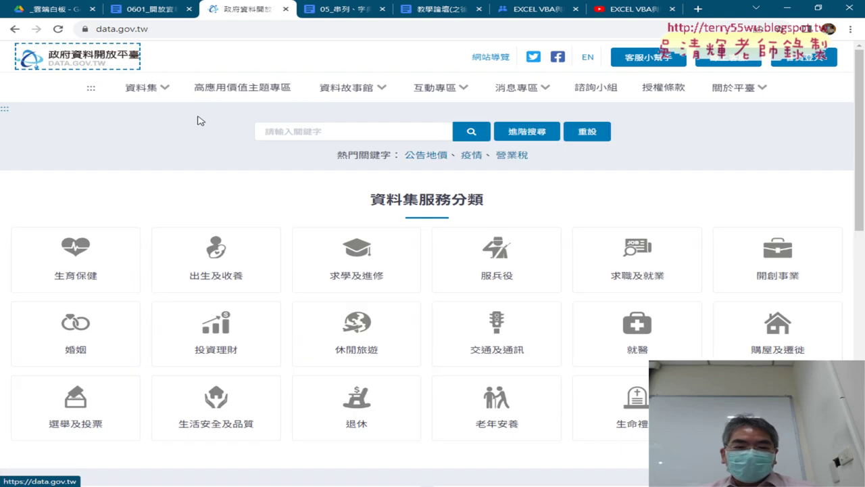
left_click(303, 132)
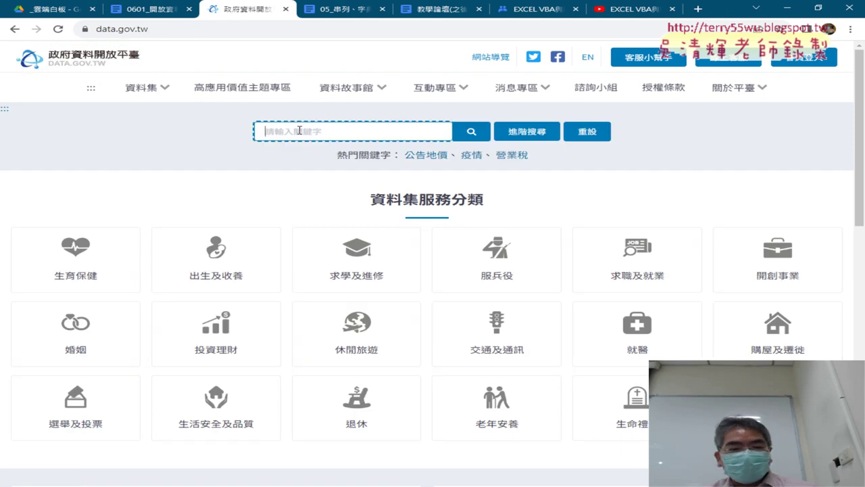
left_click(15, 29)
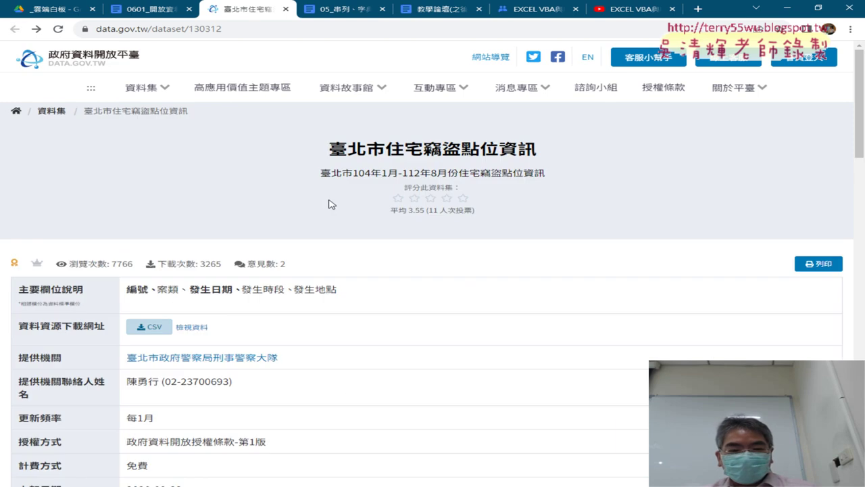
left_click_drag(329, 146, 576, 149)
left_click(613, 166)
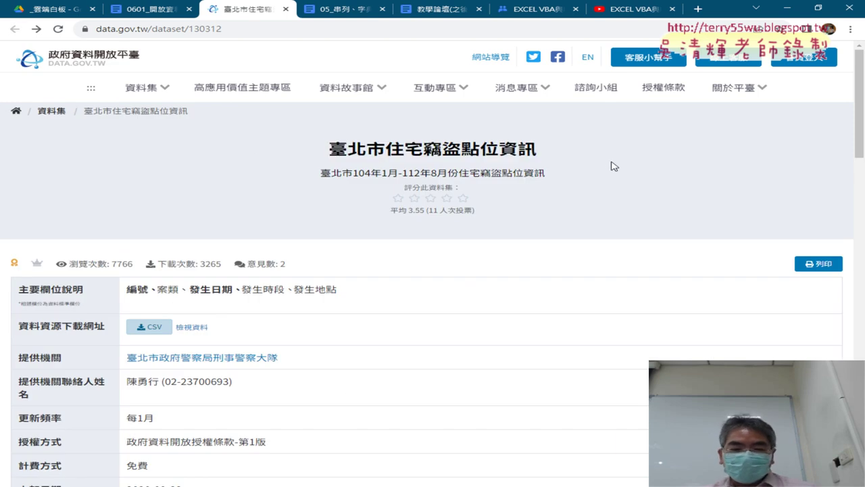
left_click(144, 329)
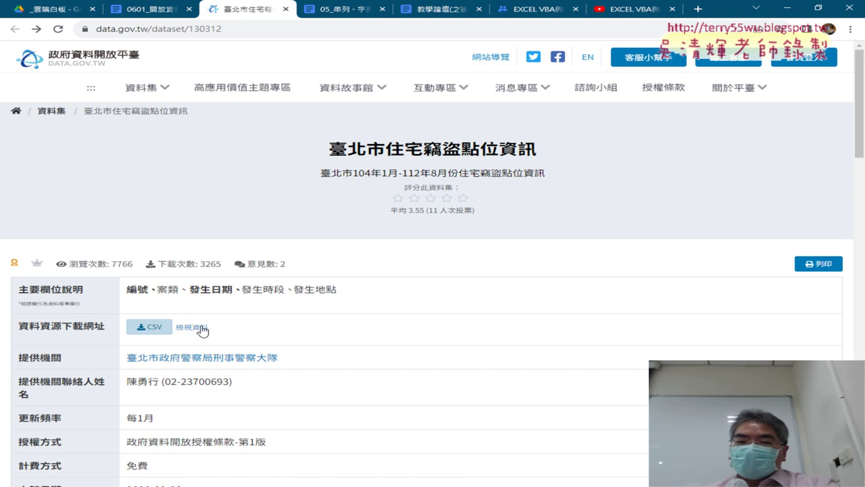